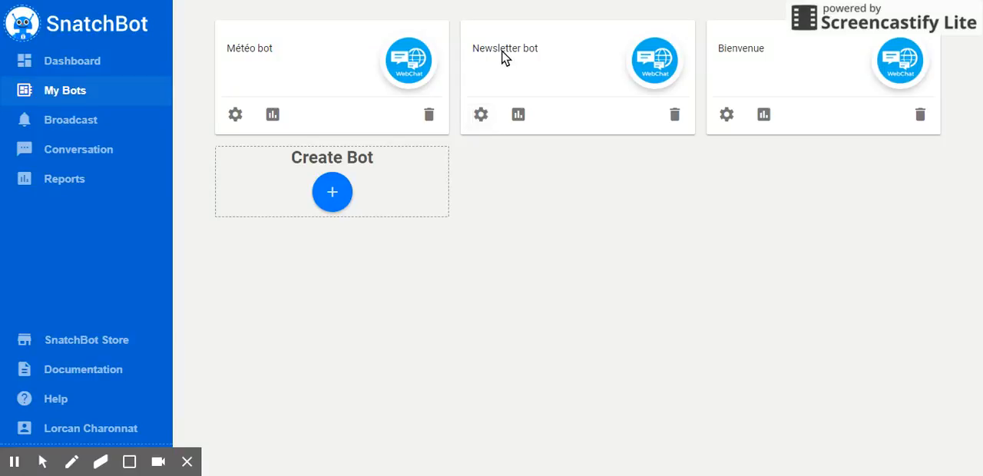
# - Open the Newsletter bot and add an Email Extraction interaction named Récup mail
pyautogui.click(482, 114)
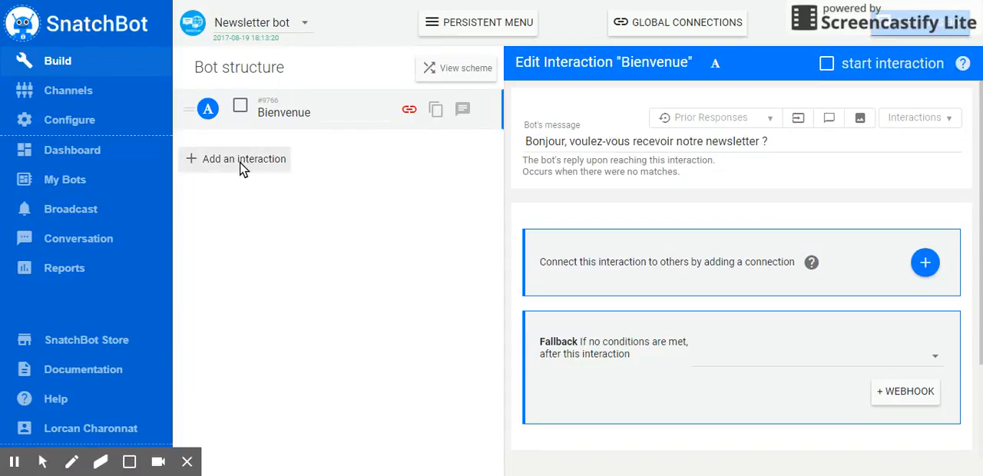
pyautogui.click(241, 170)
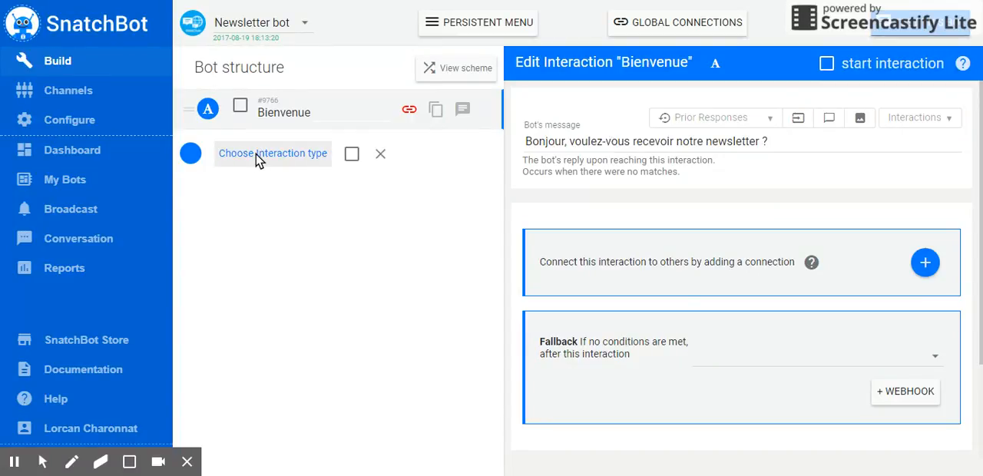
pyautogui.click(189, 157)
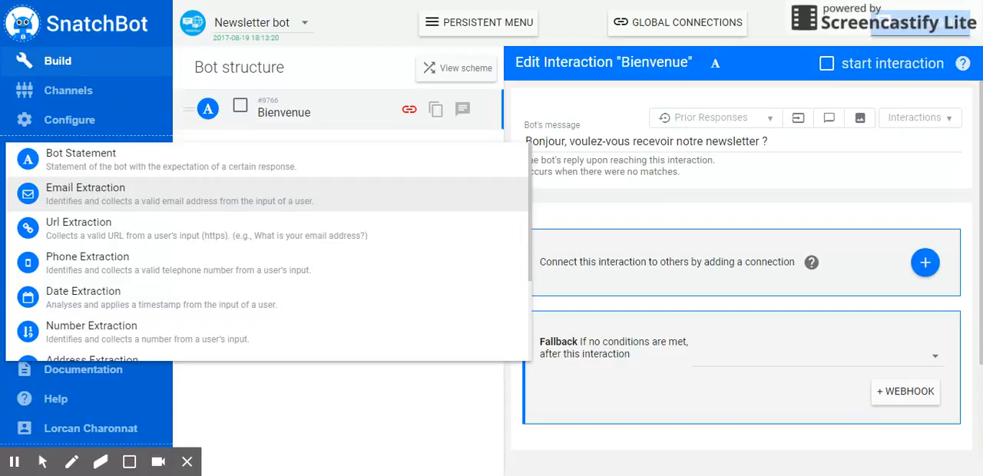
pyautogui.click(170, 202)
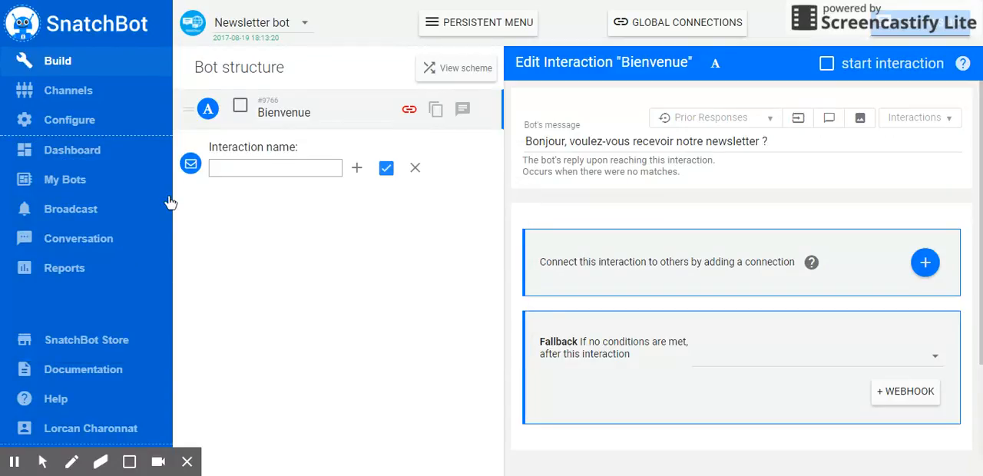
pyautogui.click(261, 167)
pyautogui.write('Récup mail')
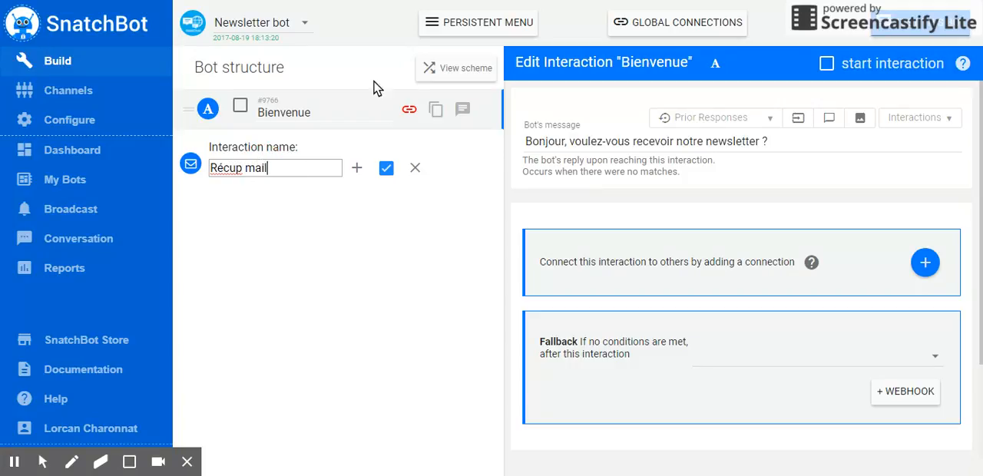
pyautogui.click(355, 170)
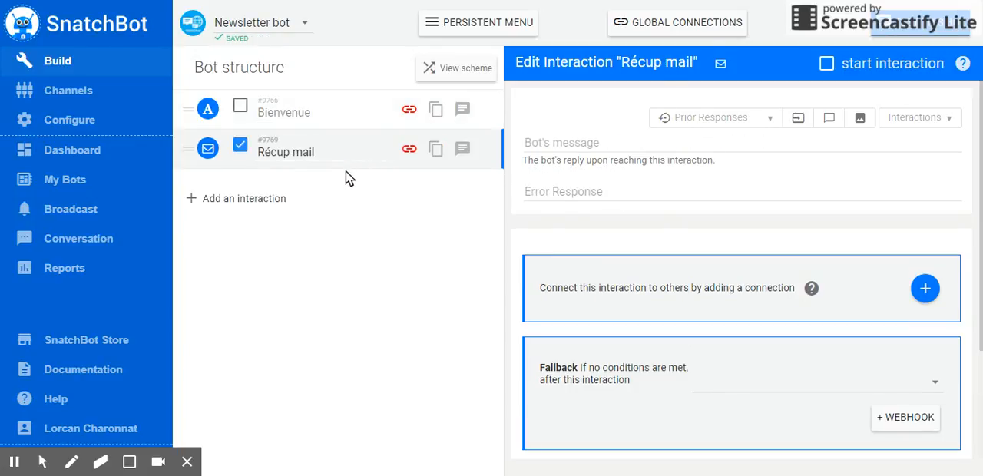
# - Set the Récup mail bot's message to "Veuillez entrer votre adresse mail"
pyautogui.click(576, 141)
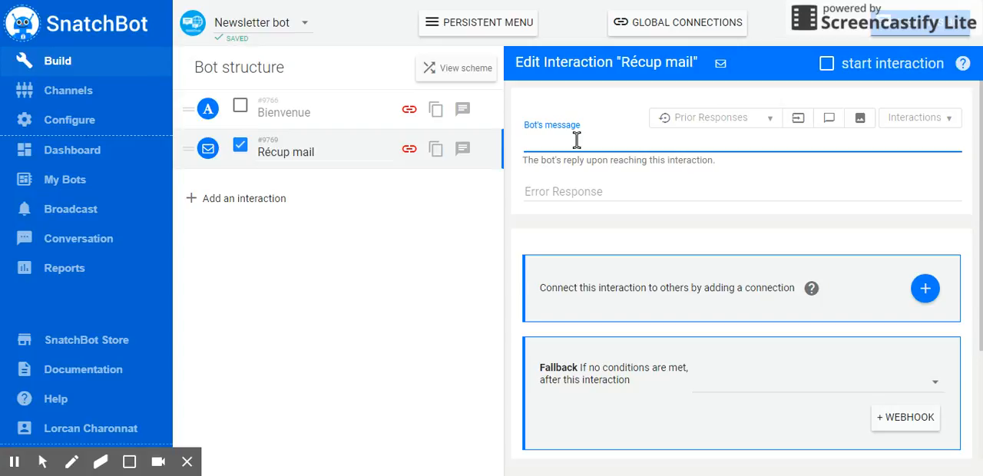
pyautogui.write('Veuillez entrer votre adresse mail')
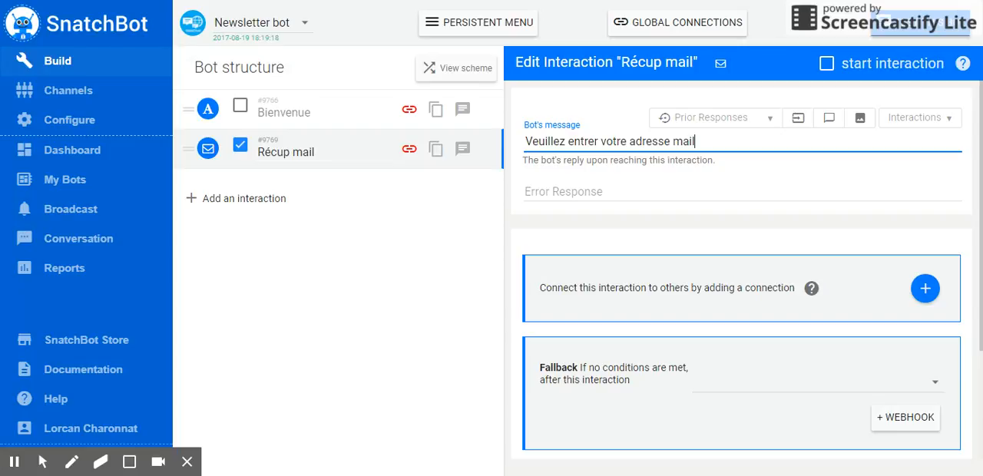
# - Set the Récup mail error response to "Incorrect"
pyautogui.click(551, 189)
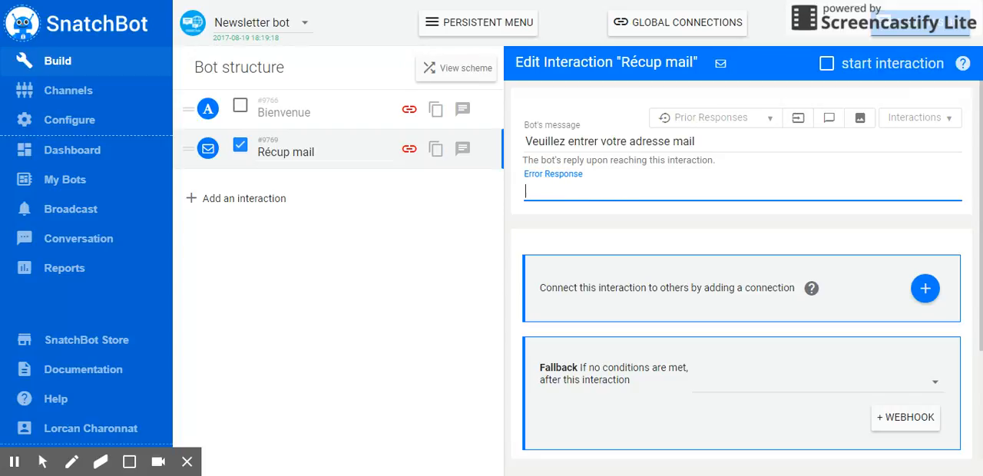
pyautogui.write('Incorrect')
# - On the Bienvenue interaction, add a connection conditioned on Response to this interaction contains (whole word)
pyautogui.click(303, 111)
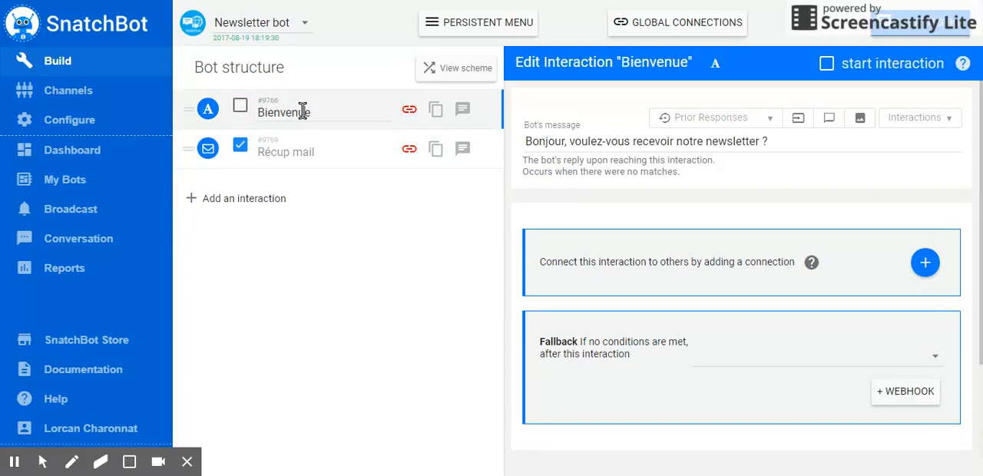
pyautogui.click(925, 263)
pyautogui.scroll(-1, 722, 299)
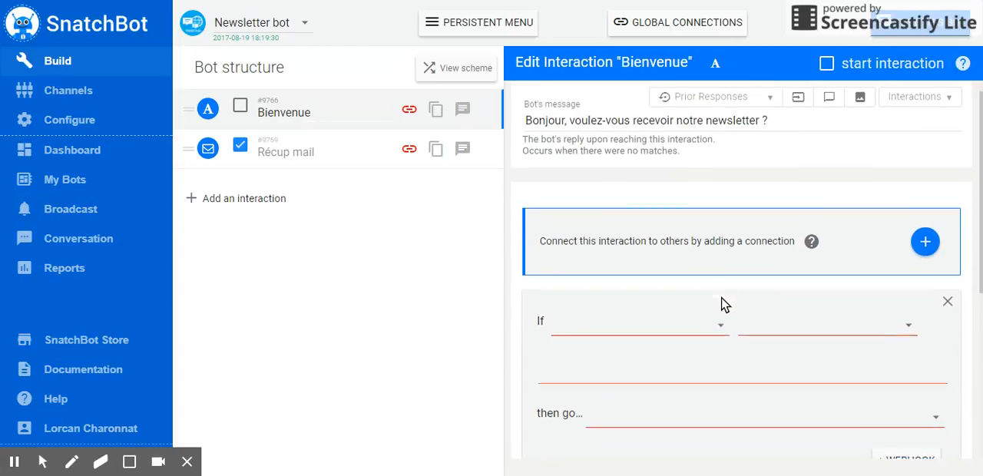
pyautogui.click(722, 274)
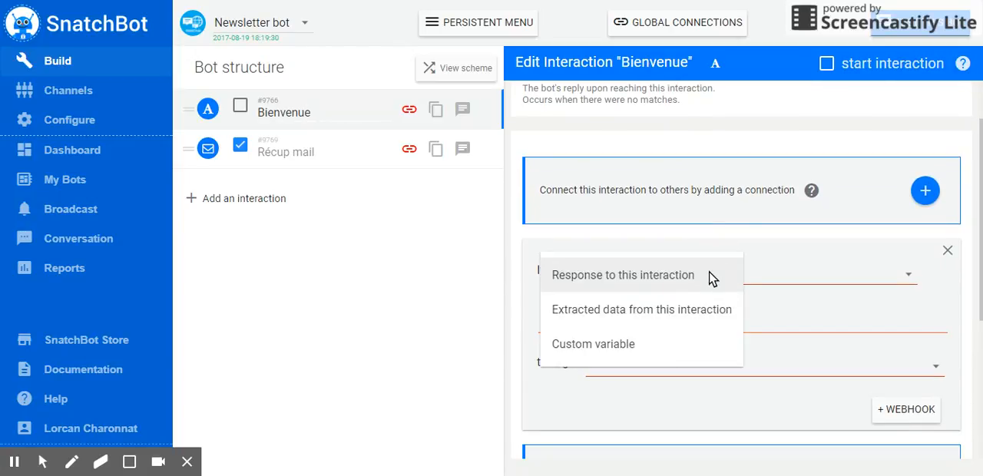
pyautogui.click(699, 276)
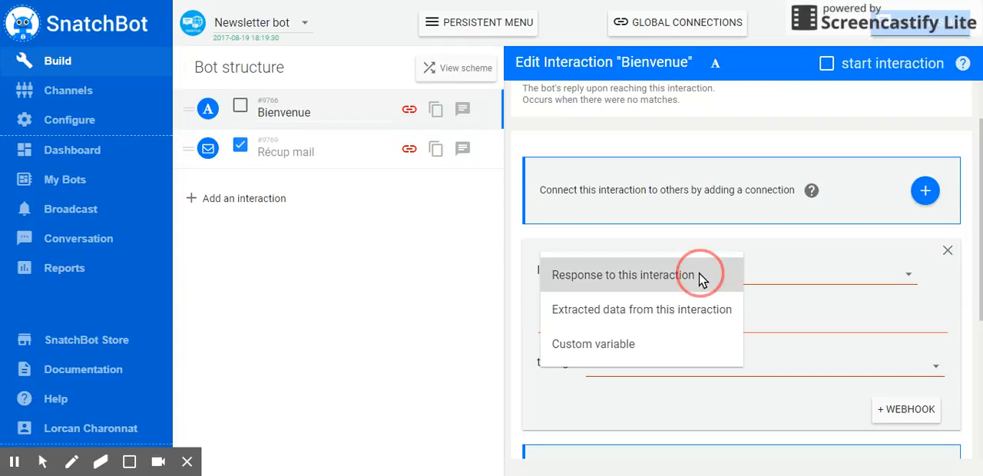
pyautogui.scroll(1, 837, 280)
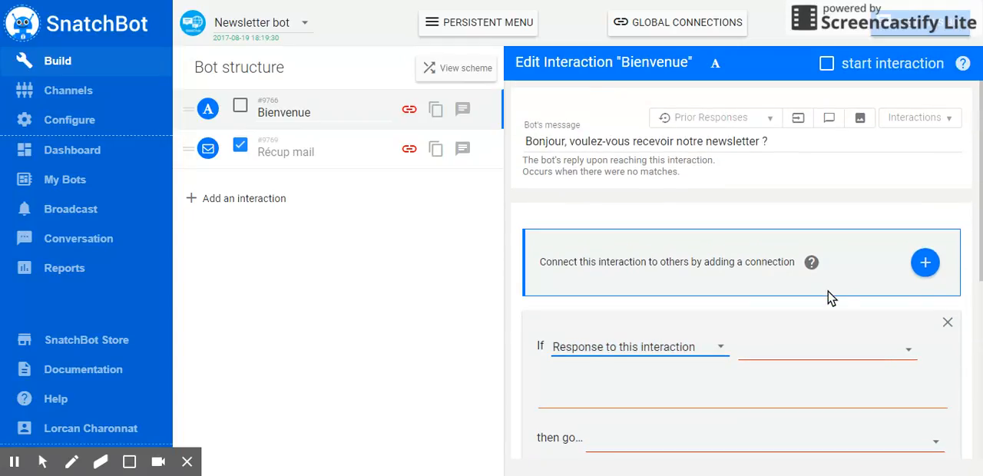
pyautogui.scroll(-1, 835, 284)
pyautogui.click(823, 287)
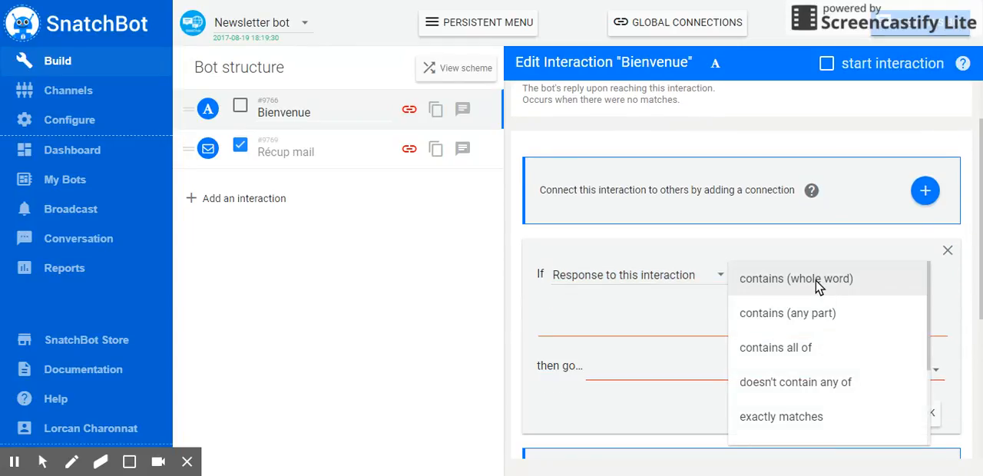
pyautogui.click(814, 287)
# - Enter the keywords oui and Oui and route matching replies to Récup mail
pyautogui.write('oui')
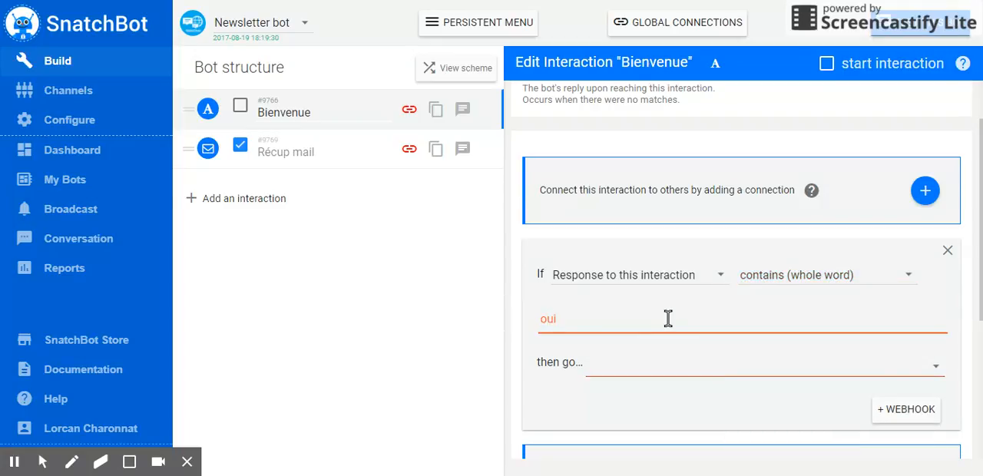
pyautogui.press('Return')
pyautogui.write('Oui')
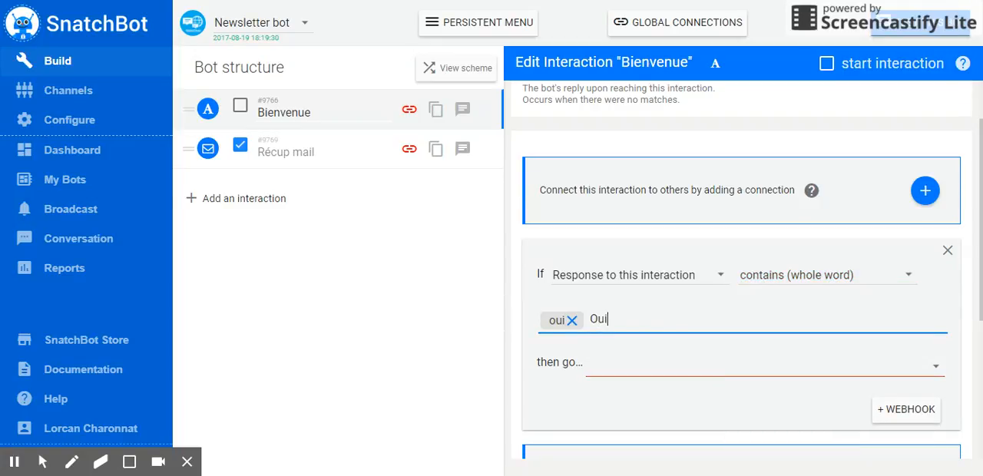
pyautogui.press('Return')
pyautogui.click(688, 372)
pyautogui.click(672, 390)
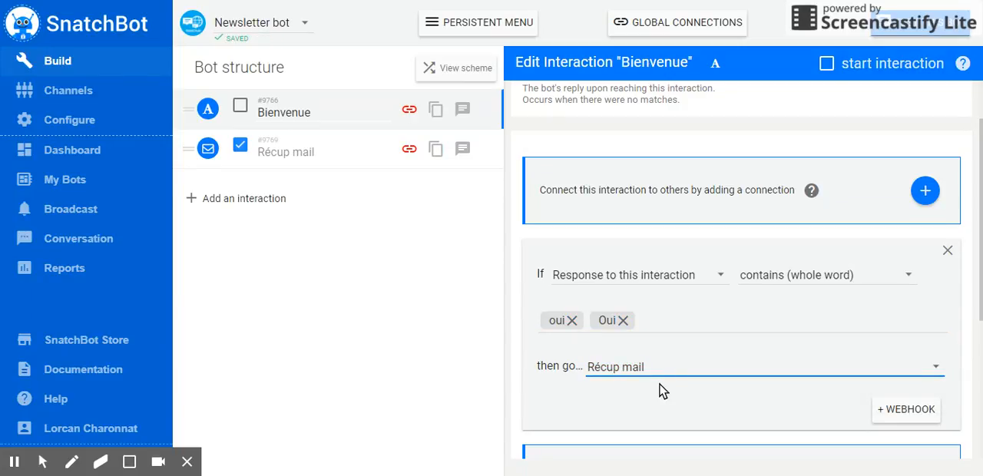
# - Add a Bot Statement interaction named Merci after Récup mail
pyautogui.click(323, 151)
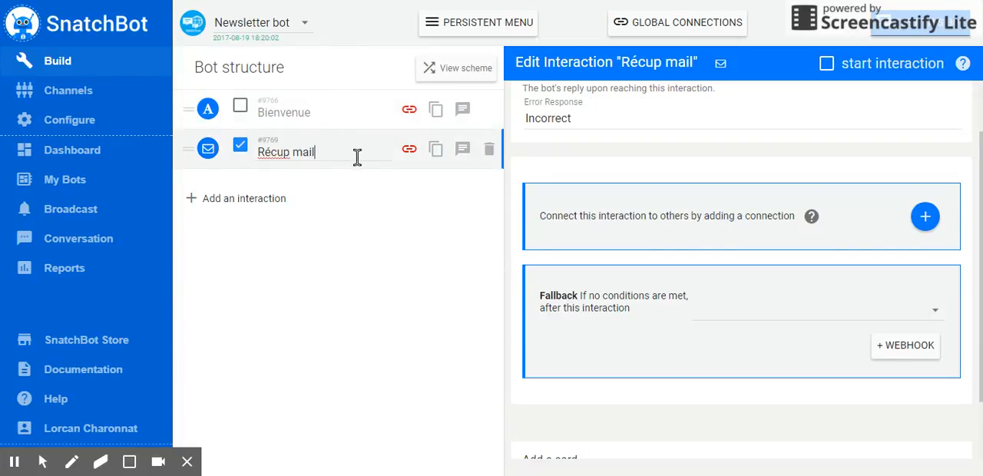
pyautogui.scroll(1, 558, 297)
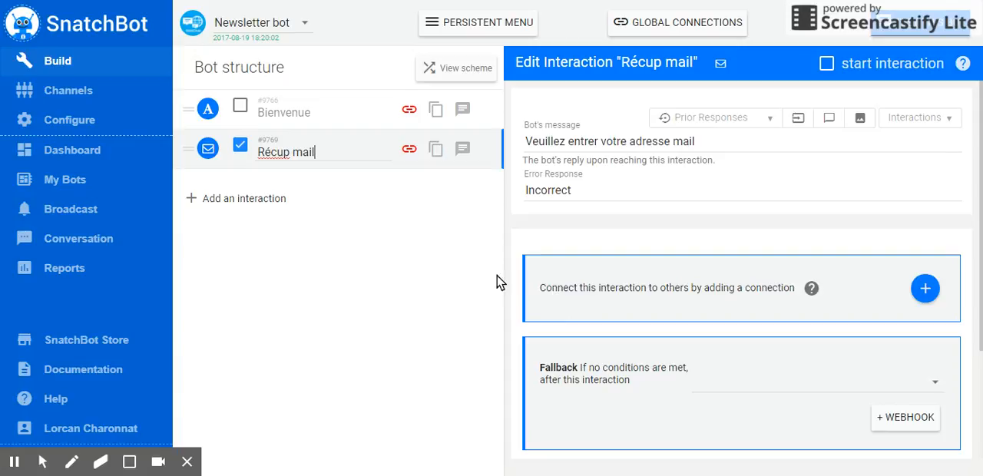
pyautogui.click(270, 204)
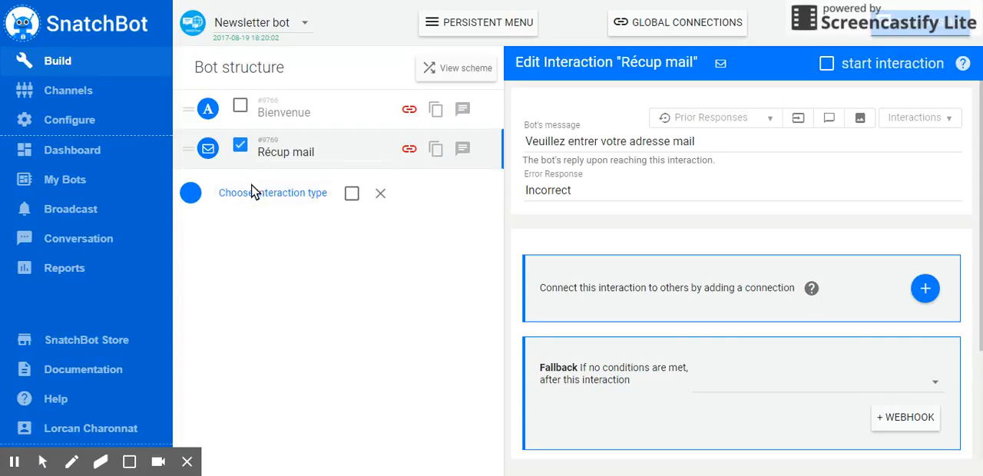
pyautogui.click(192, 198)
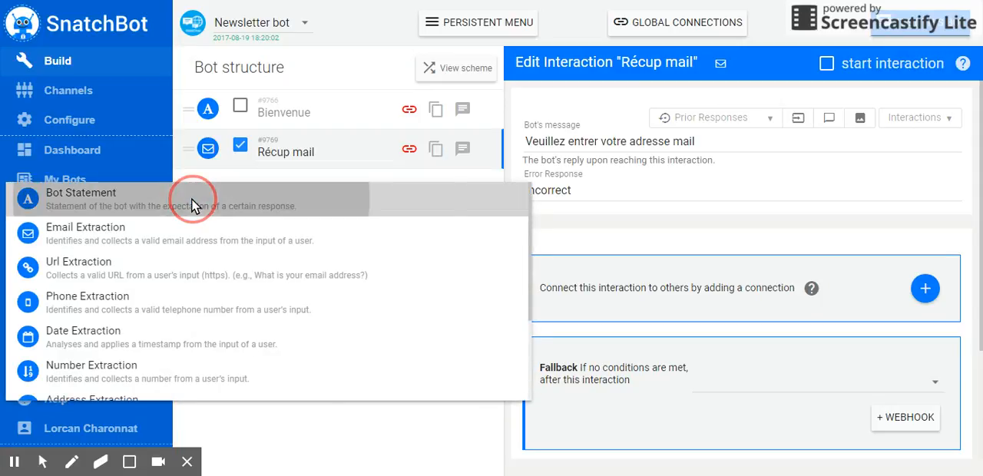
pyautogui.click(192, 201)
pyautogui.click(256, 213)
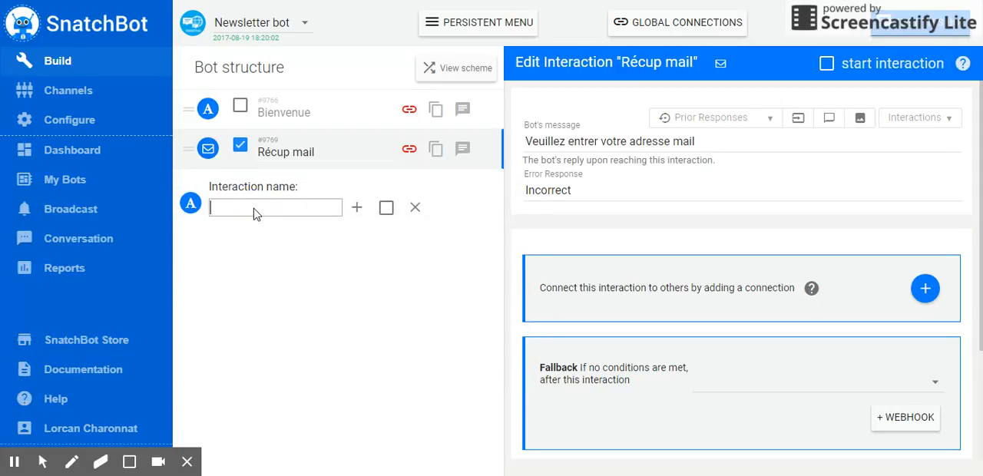
pyautogui.write('Merci')
pyautogui.click(356, 207)
# - Set the Merci bot's message to "Merci, adresse bien reçue"
pyautogui.click(563, 141)
pyautogui.write('Mer')
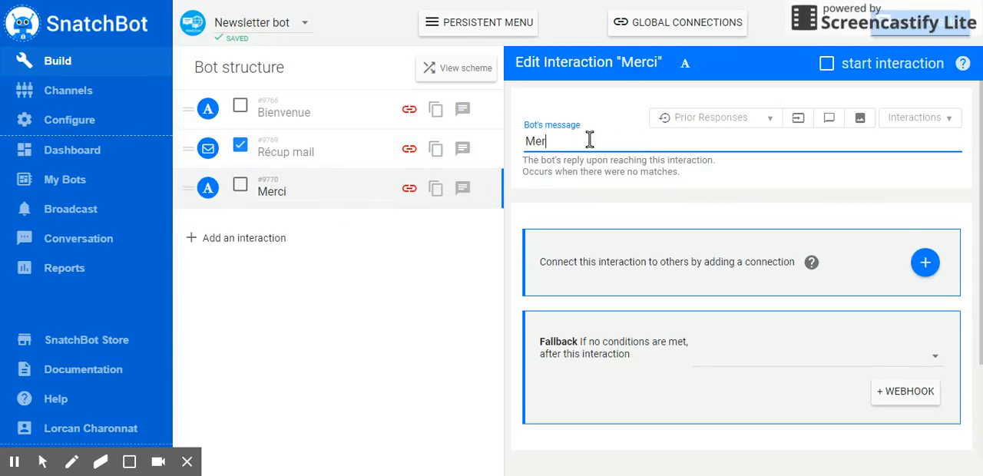
pyautogui.write('ci, adresse bien reçue')
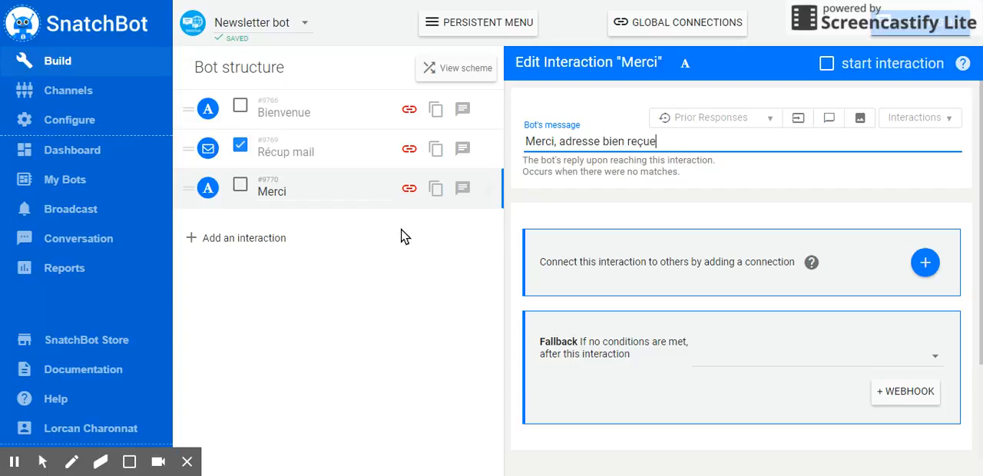
# - On the Récup mail interaction, add a connection conditioned on Response to this interaction contains (any part)
pyautogui.click(333, 153)
pyautogui.click(927, 289)
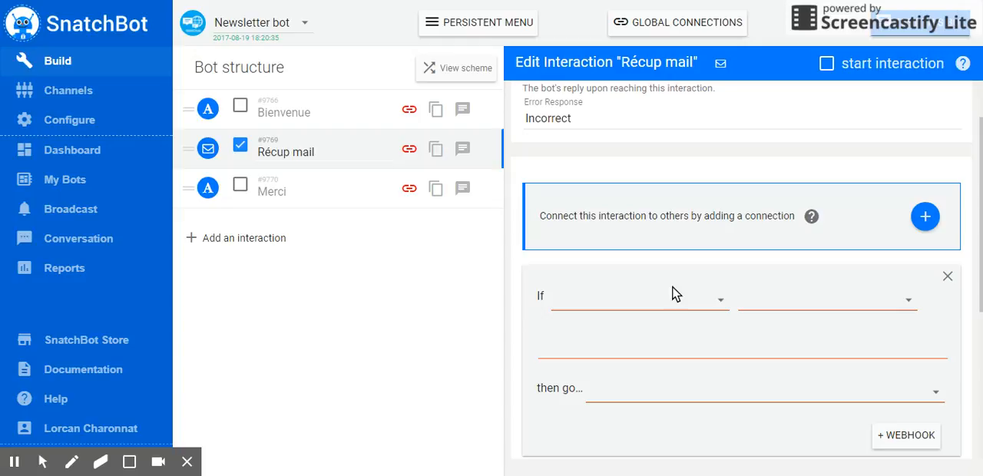
pyautogui.click(720, 303)
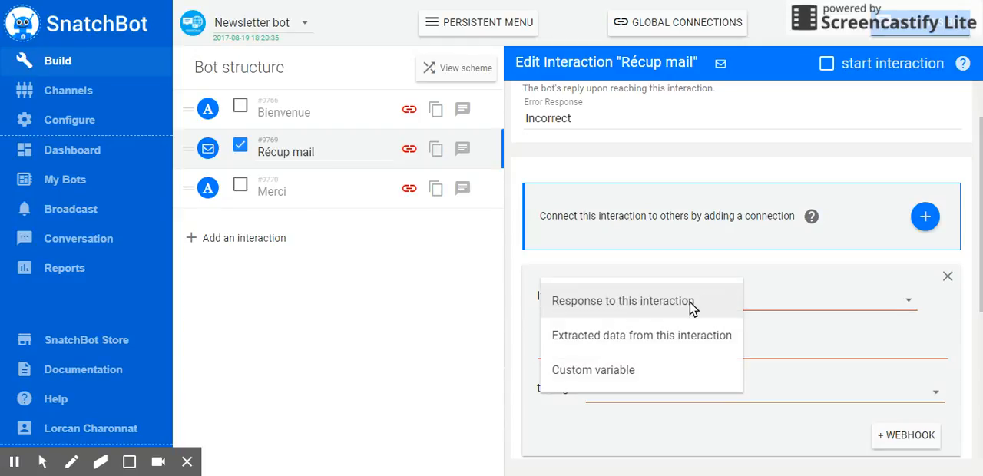
pyautogui.click(691, 308)
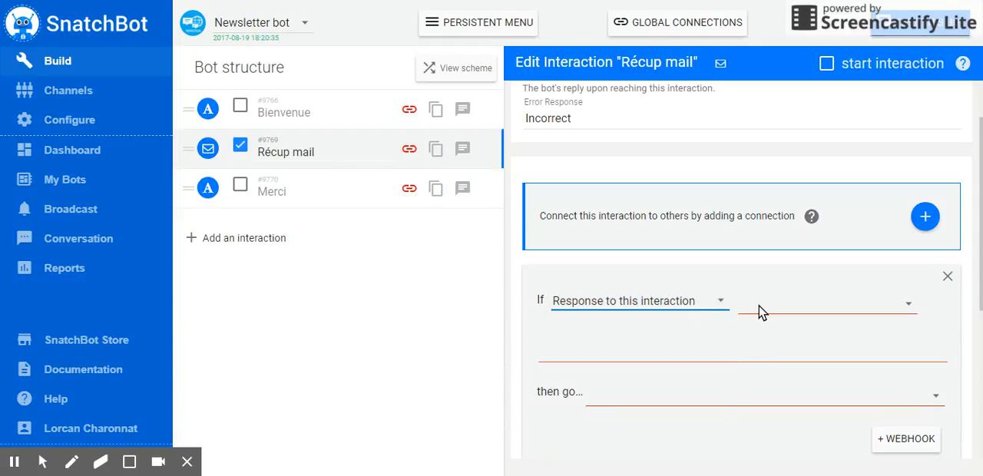
pyautogui.scroll(1, 760, 311)
pyautogui.scroll(-1, 758, 312)
pyautogui.scroll(1, 787, 307)
pyautogui.scroll(-1, 789, 338)
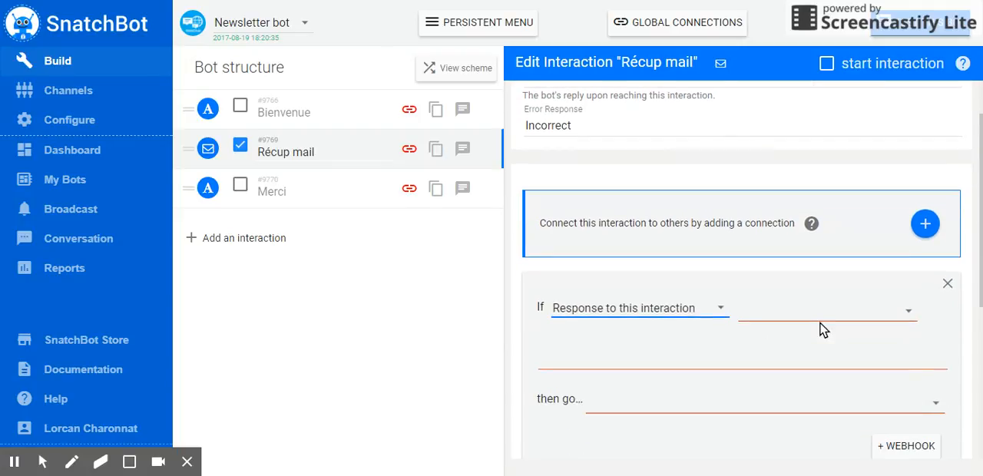
pyautogui.click(801, 308)
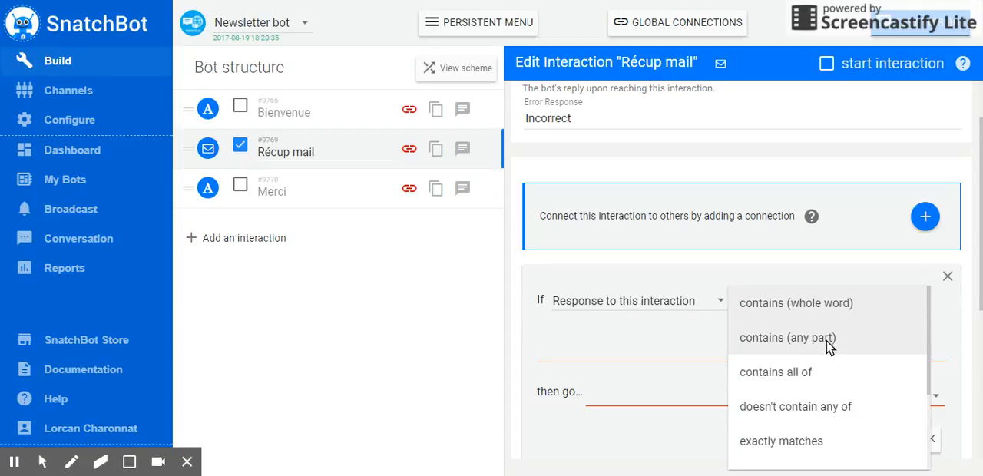
pyautogui.click(827, 345)
# - Enter @ as the condition keyword and route matching replies to the Merci interaction
pyautogui.click(643, 338)
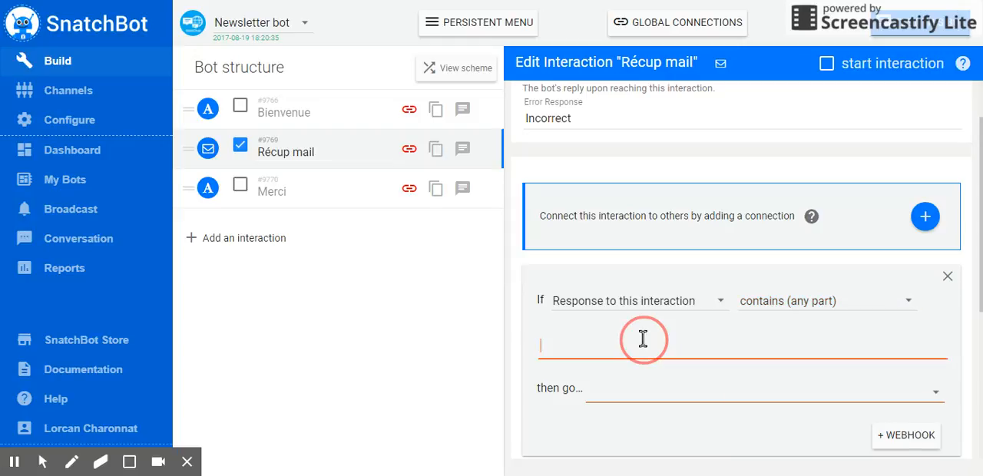
pyautogui.write('@')
pyautogui.press('Return')
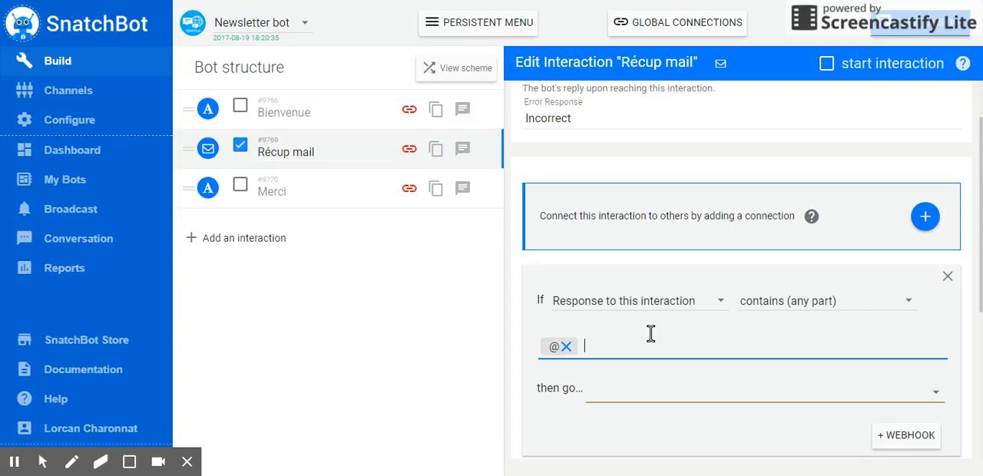
pyautogui.scroll(1, 645, 330)
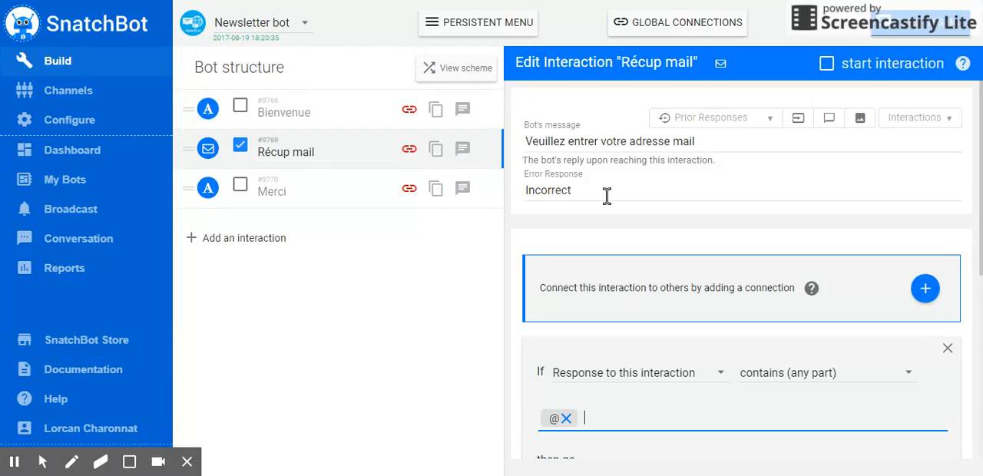
pyautogui.scroll(-3, 706, 259)
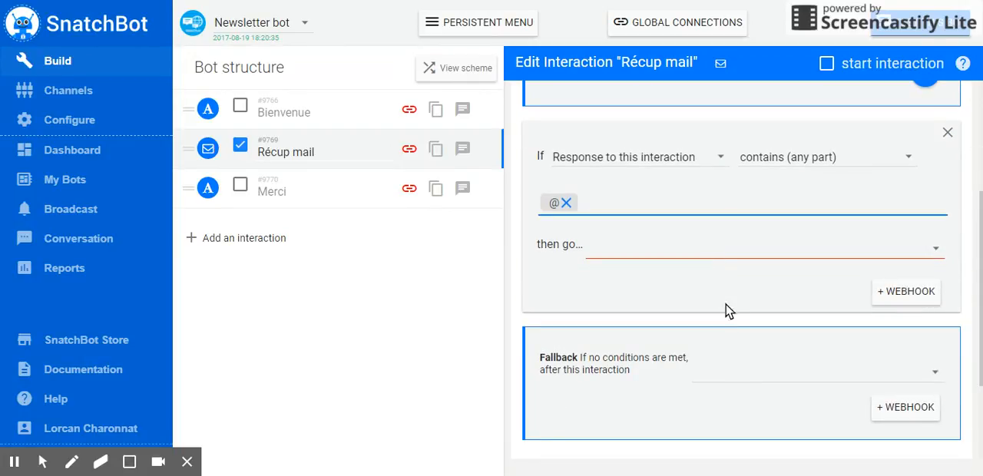
pyautogui.click(724, 248)
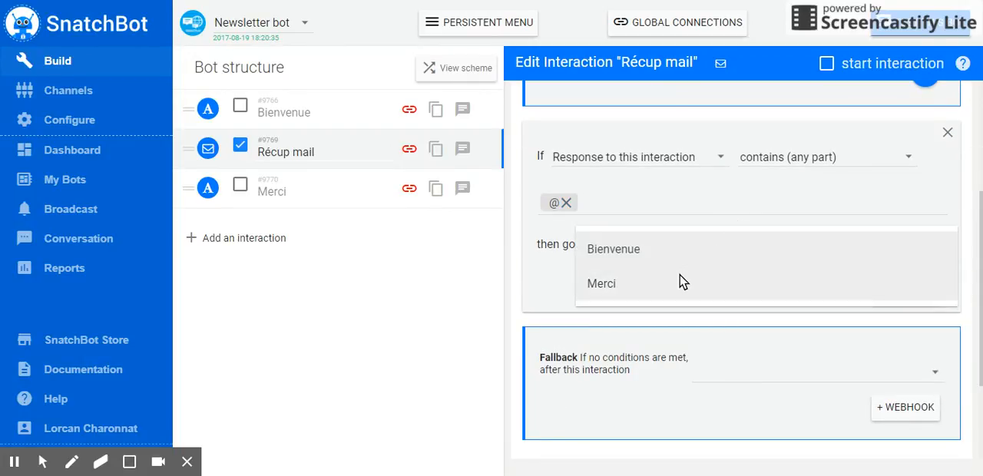
pyautogui.click(661, 284)
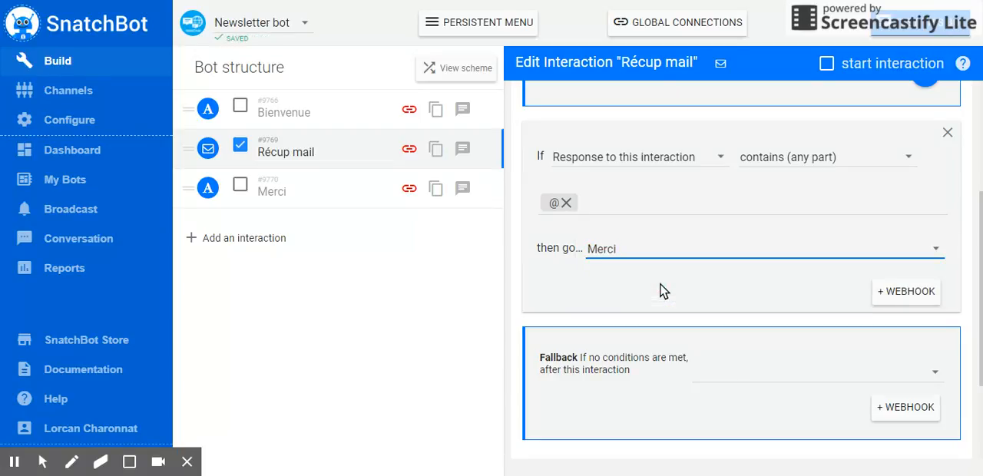
# - Start a test conversation with the bot and answer oui to the newsletter question
pyautogui.scroll(2, 661, 289)
pyautogui.scroll(1, 661, 289)
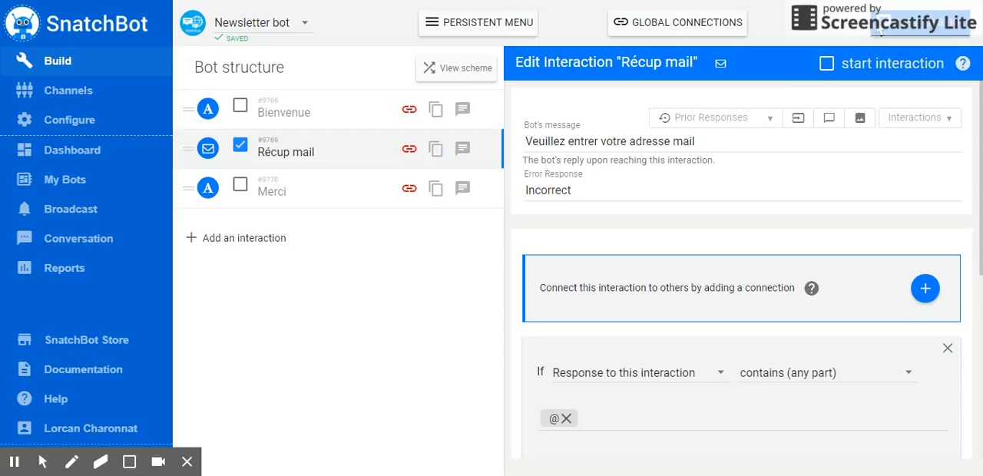
pyautogui.click(912, 31)
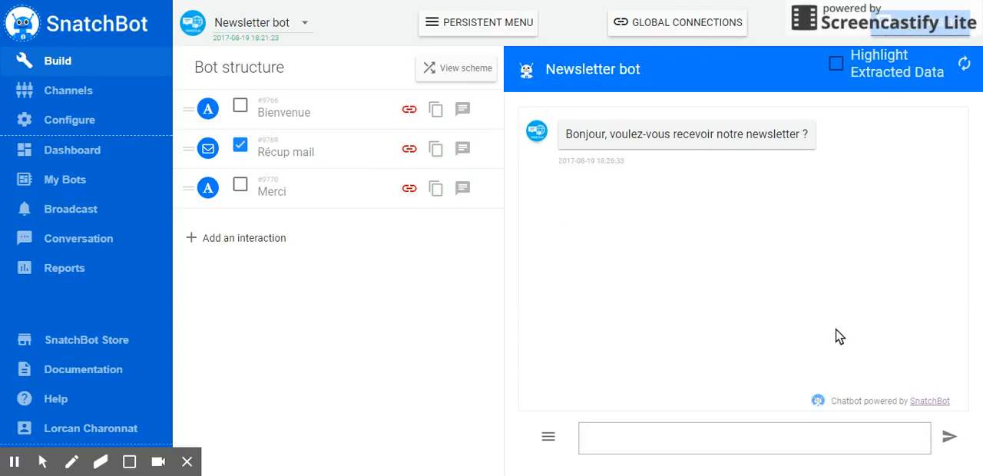
pyautogui.click(724, 427)
pyautogui.write('oui')
pyautogui.press('Return')
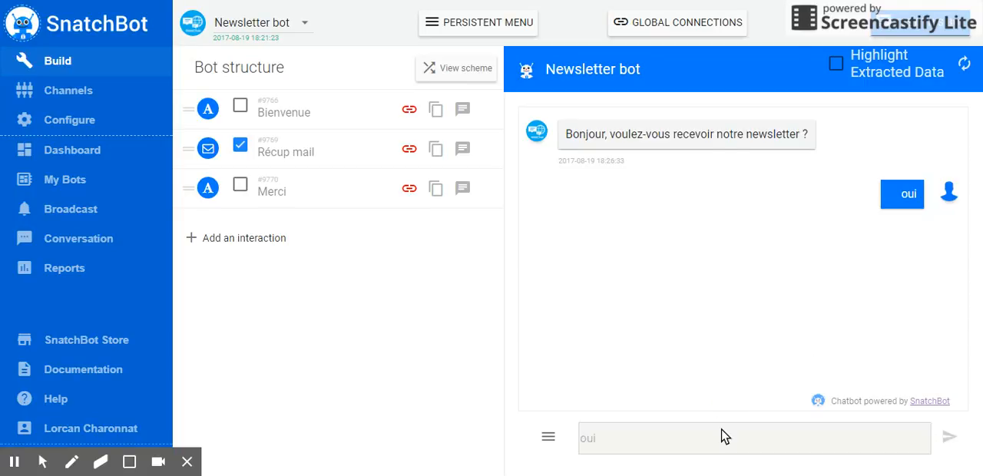
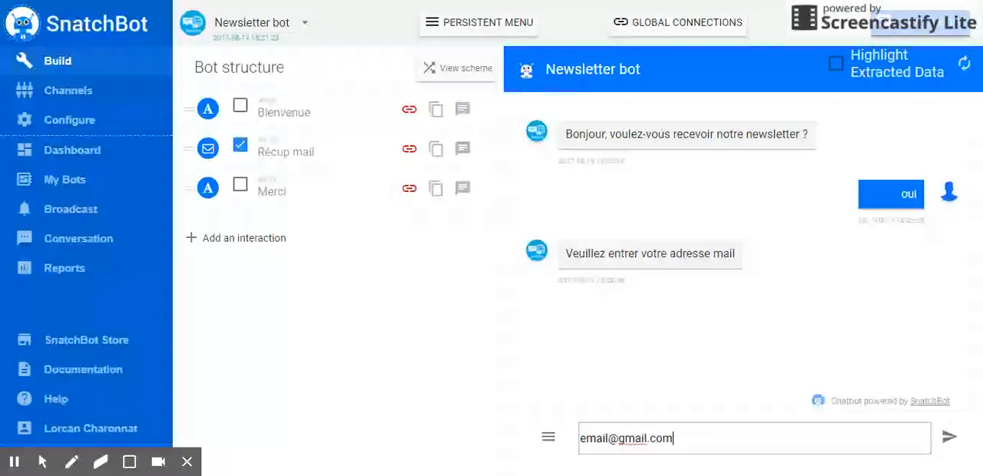
# - Send a sample e-mail address as the reply in the test chat
pyautogui.press('Return')
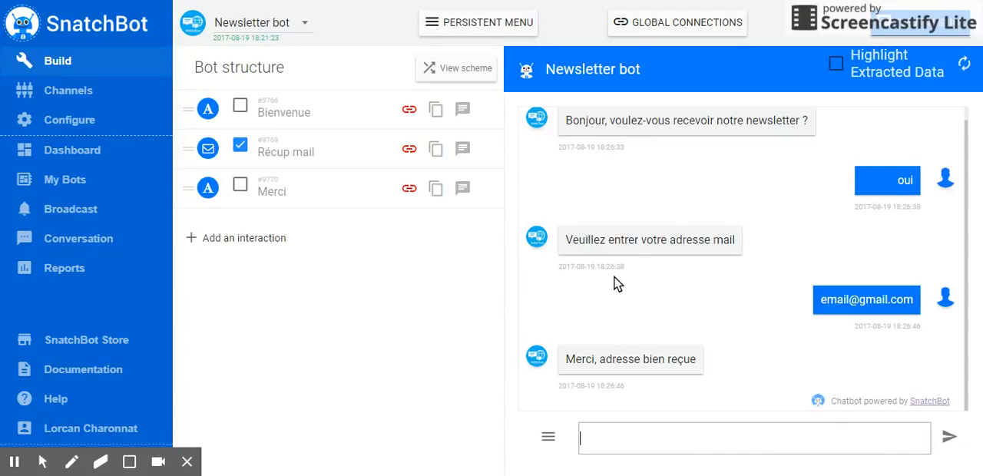
# - Open the Web channel's embed code and open its webchat URL
pyautogui.click(86, 91)
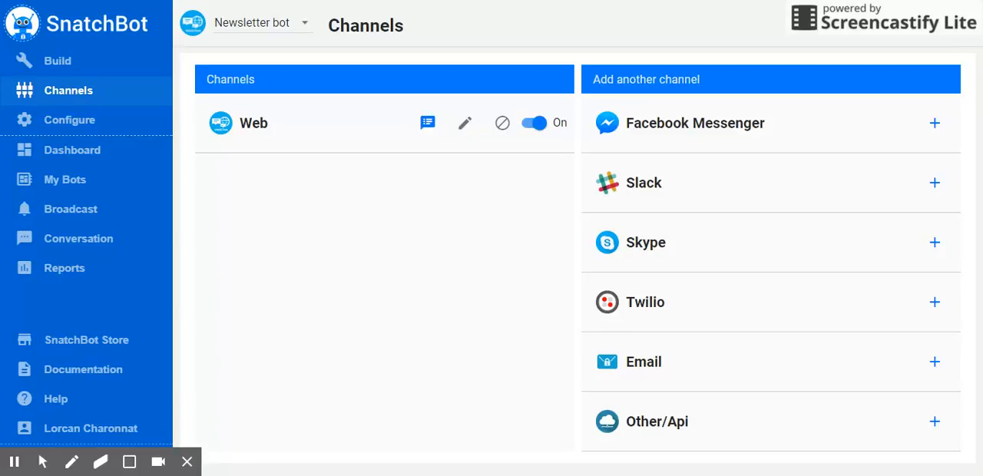
pyautogui.click(469, 119)
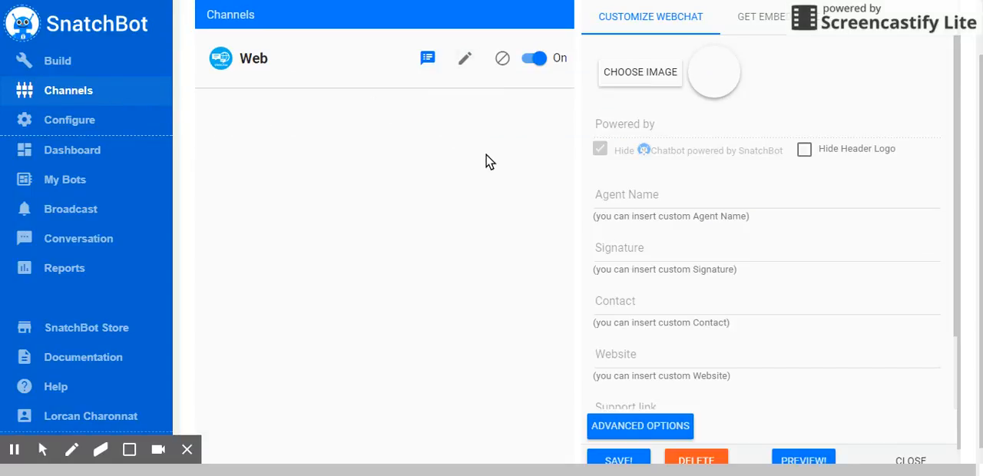
pyautogui.click(764, 19)
pyautogui.scroll(-2, 851, 228)
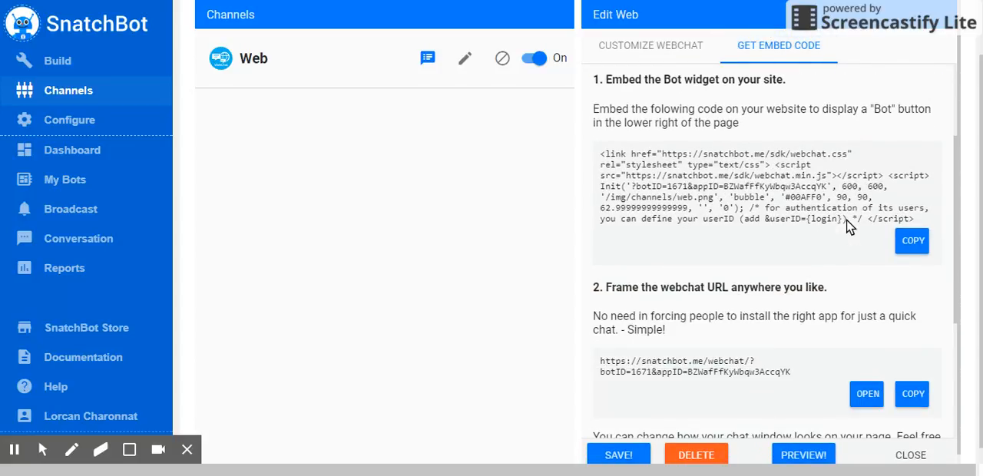
pyautogui.click(869, 395)
# - Open Reports and filter the message report by bot type WebChat
pyautogui.click(91, 270)
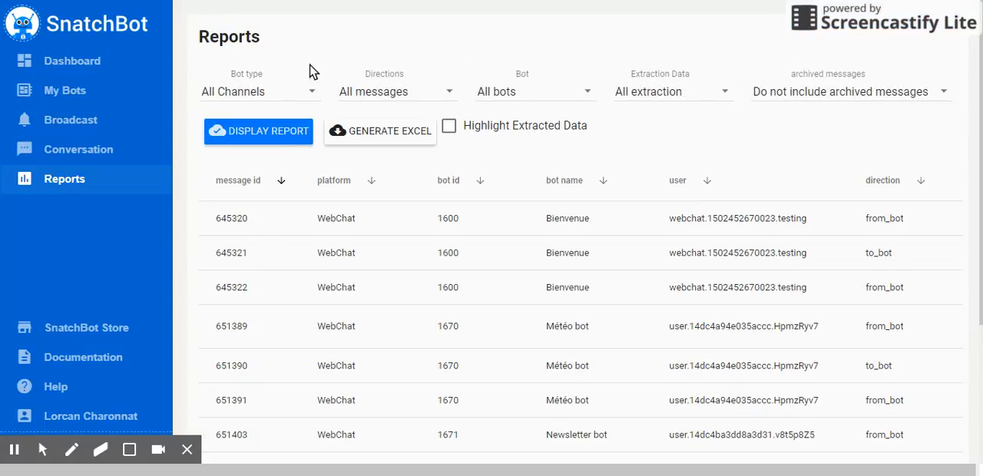
pyautogui.scroll(-3, 616, 292)
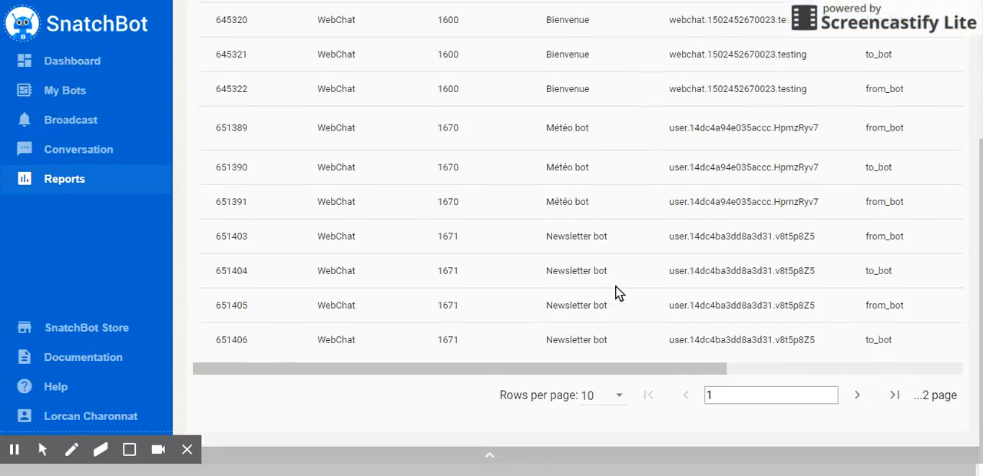
pyautogui.scroll(3, 616, 292)
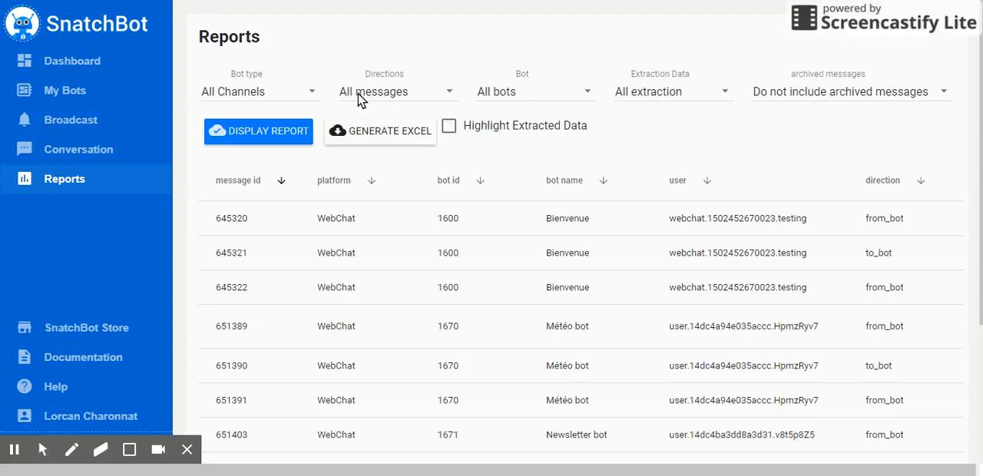
pyautogui.click(301, 93)
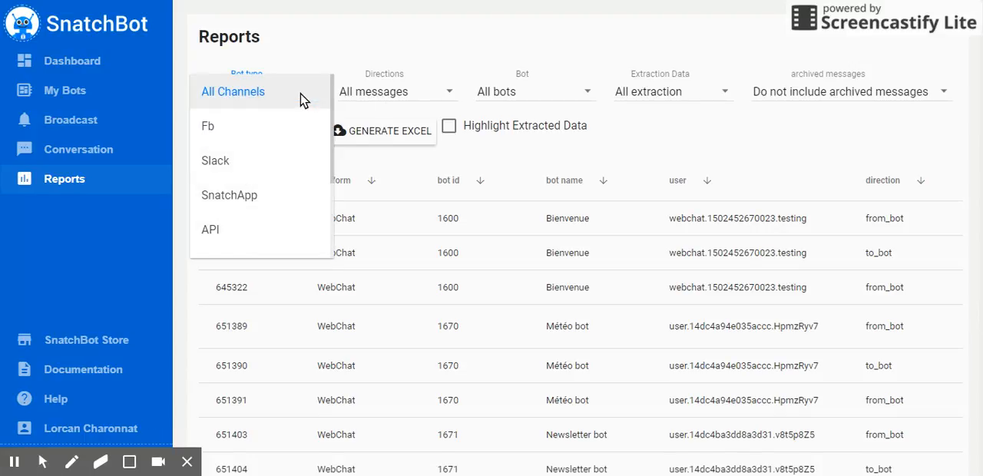
pyautogui.scroll(-2, 271, 151)
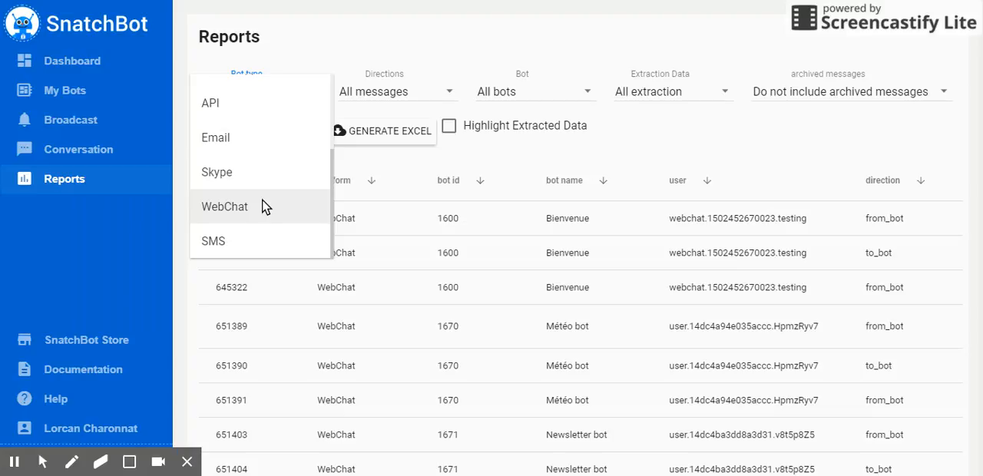
pyautogui.click(262, 207)
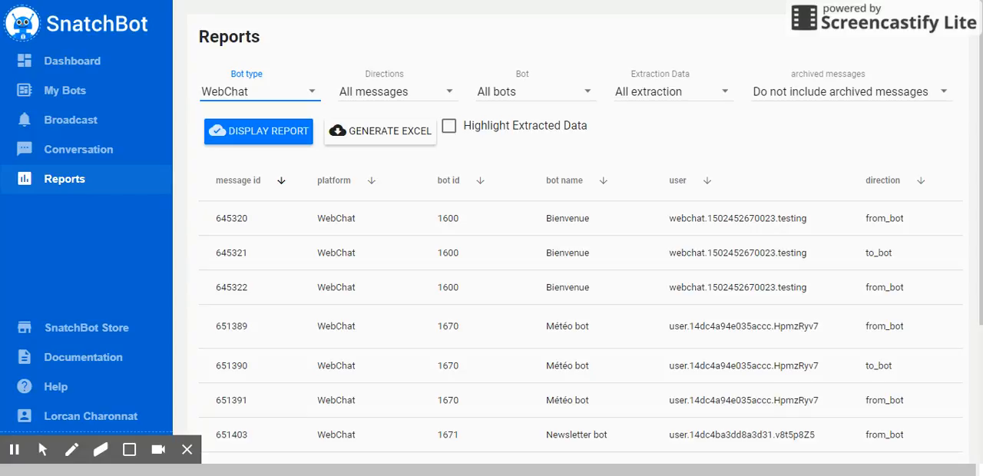
# - Filter the report to Newsletter bot (1671) with Email Extraction and display it
pyautogui.click(526, 92)
pyautogui.click(523, 160)
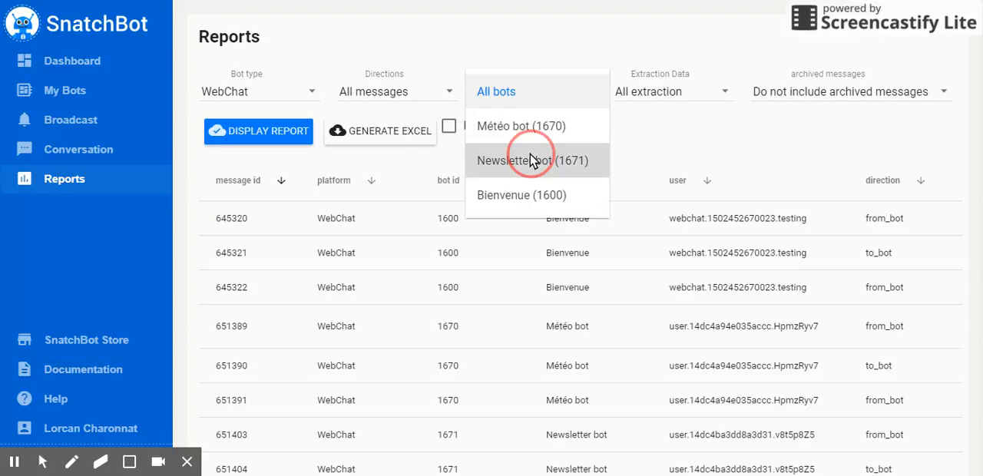
pyautogui.click(666, 97)
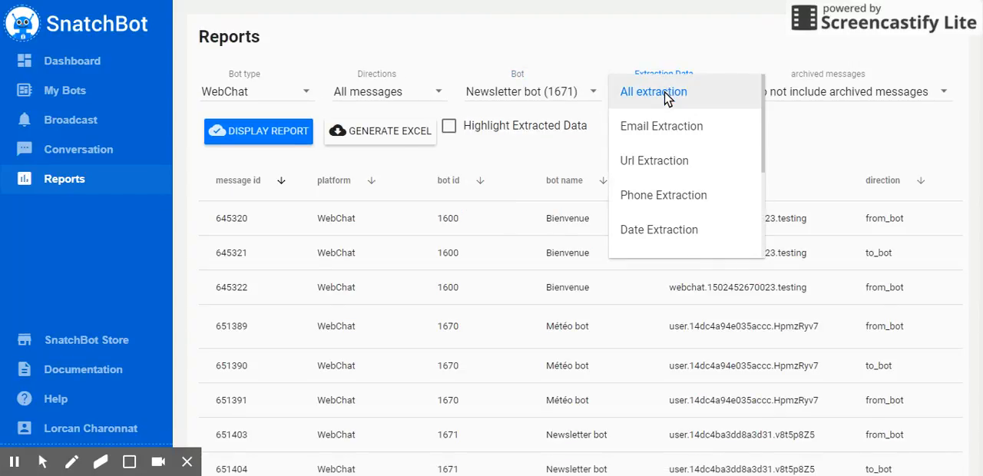
pyautogui.click(681, 130)
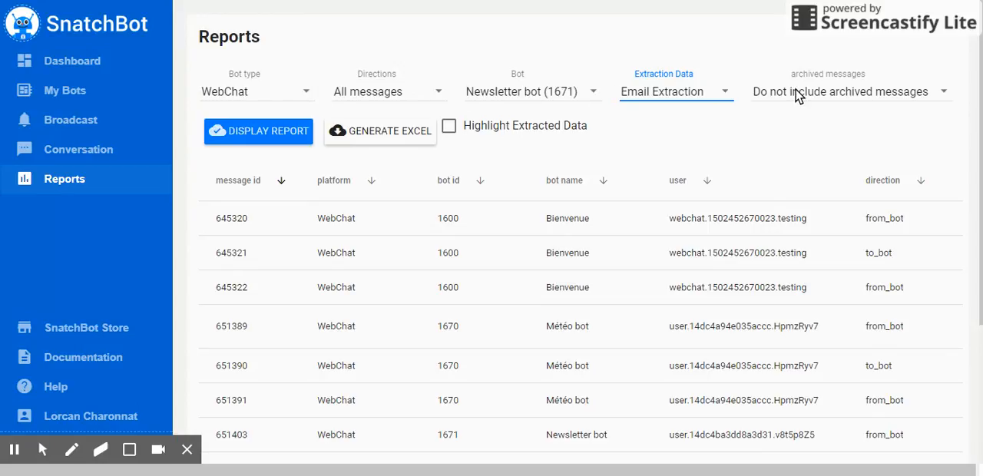
pyautogui.click(264, 131)
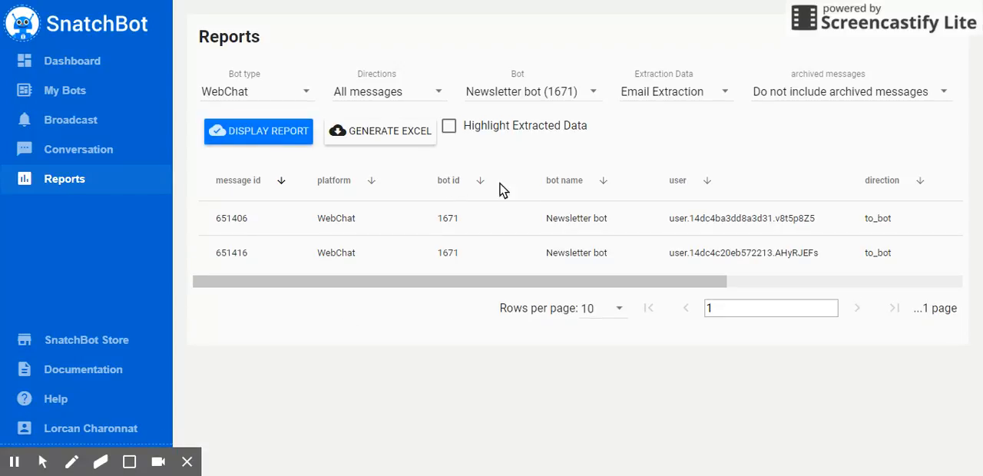
# - Turn on Highlight Extracted Data and scroll across the report table to examine the captured messages
pyautogui.moveTo(473, 287); pyautogui.dragTo(759, 285)
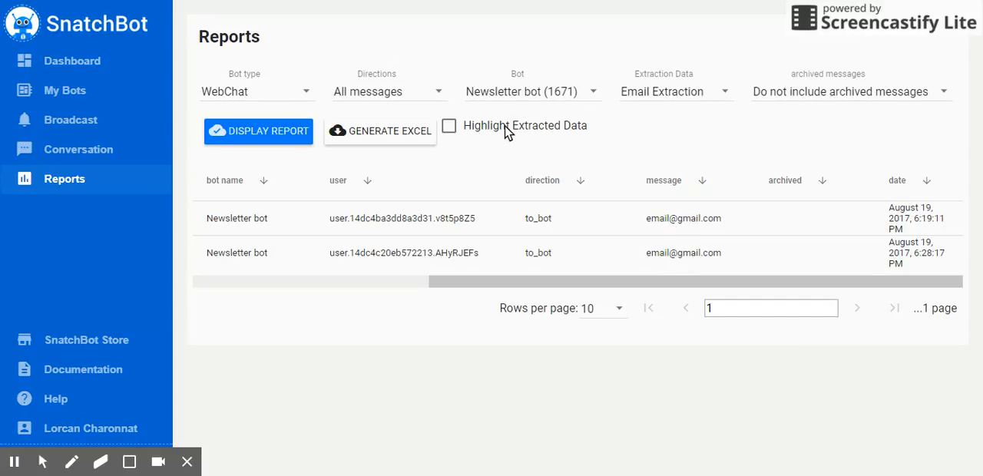
pyautogui.click(450, 131)
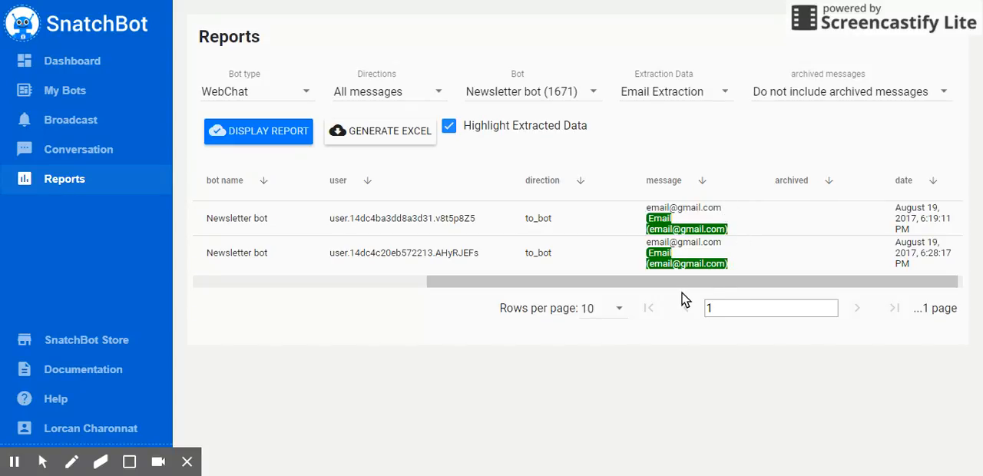
pyautogui.moveTo(675, 285); pyautogui.dragTo(429, 294)
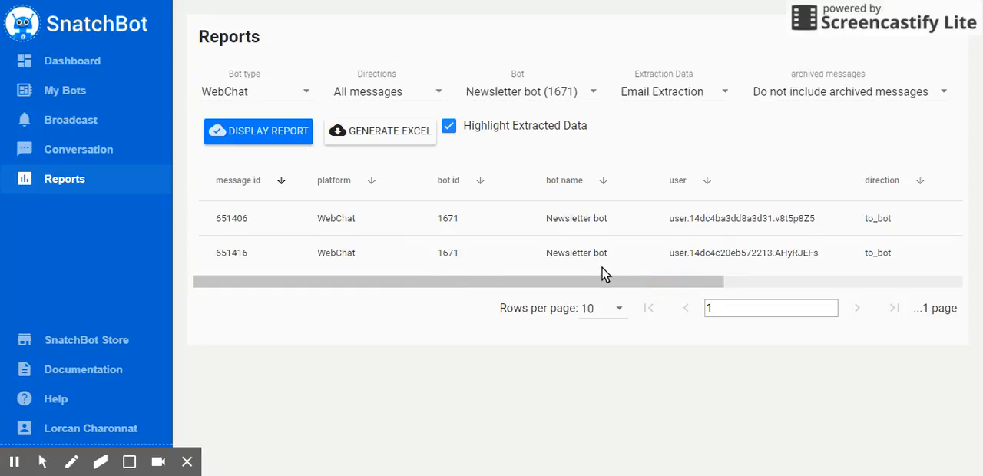